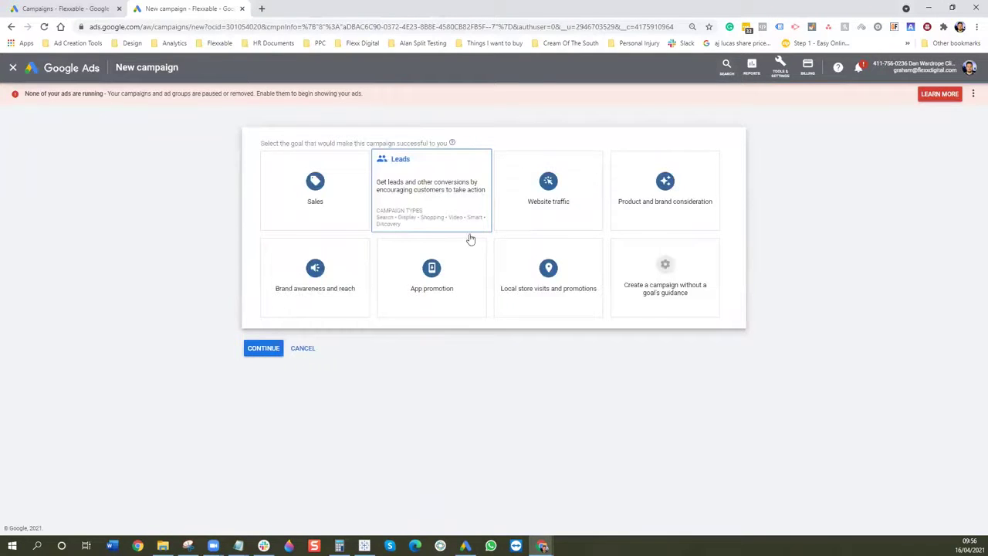
- Start a new campaign with the Leads goal and the Video campaign type
{"action": "left_click", "coordinate": [276, 350]}
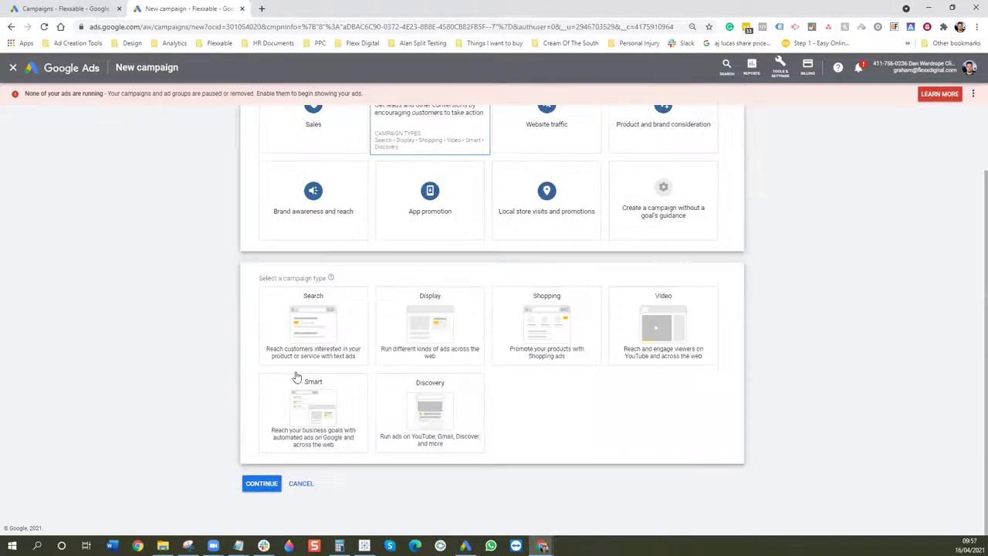
{"action": "left_click", "coordinate": [680, 325]}
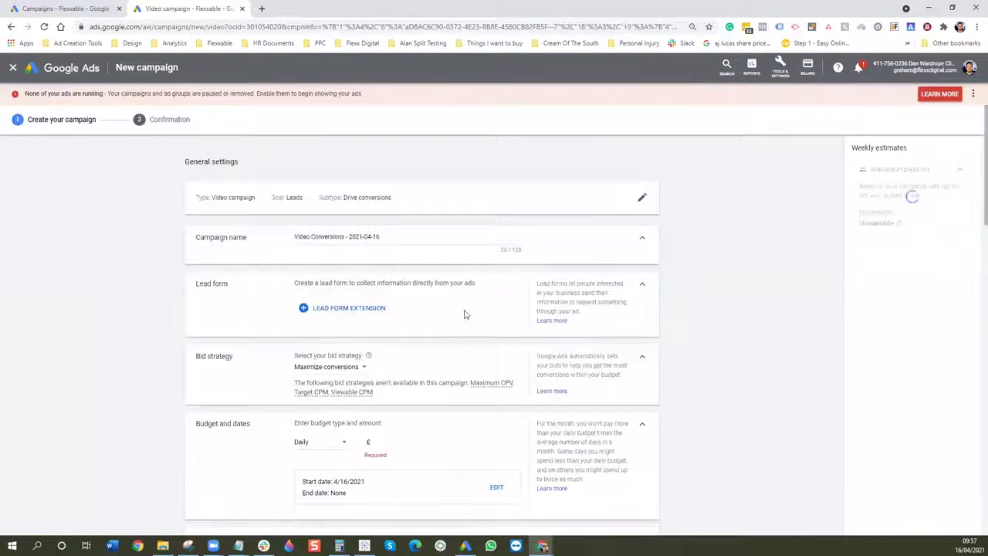
{"action": "scroll", "coordinate": [538, 386], "scroll_direction": "down", "scroll_amount": 3}
{"action": "scroll", "coordinate": [377, 250], "scroll_direction": "down", "scroll_amount": 4}
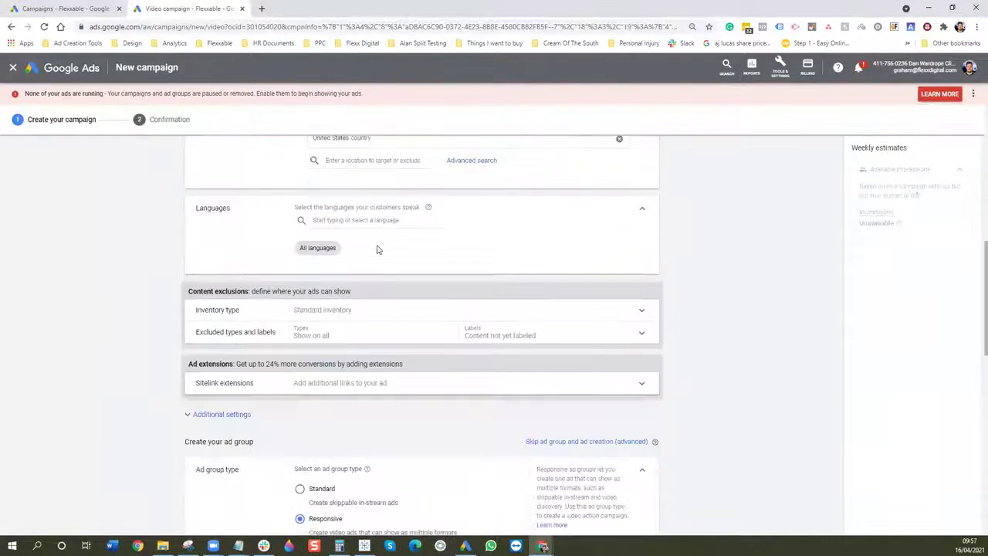
{"action": "scroll", "coordinate": [392, 280], "scroll_direction": "down", "scroll_amount": 2}
{"action": "scroll", "coordinate": [392, 280], "scroll_direction": "down", "scroll_amount": 1}
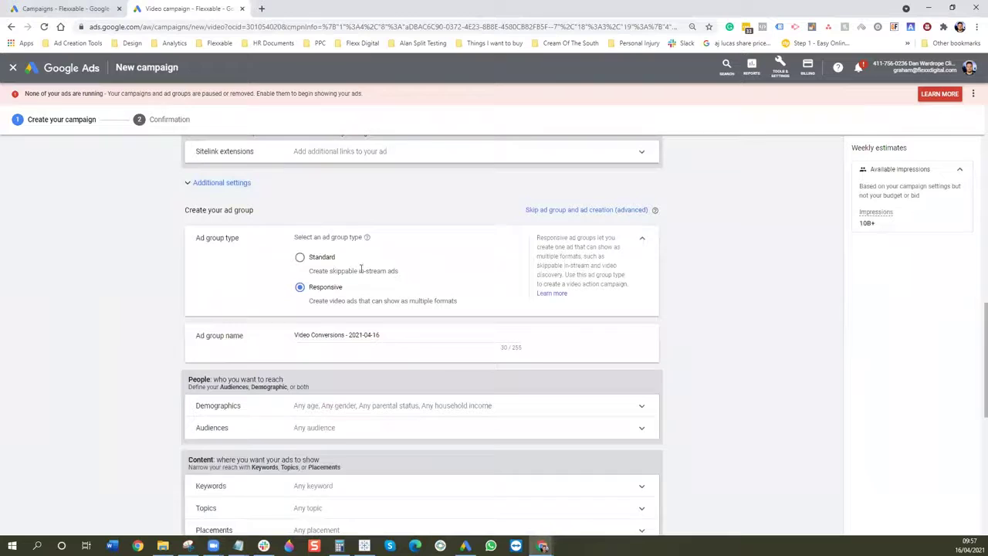
{"action": "scroll", "coordinate": [318, 262], "scroll_direction": "down", "scroll_amount": 1}
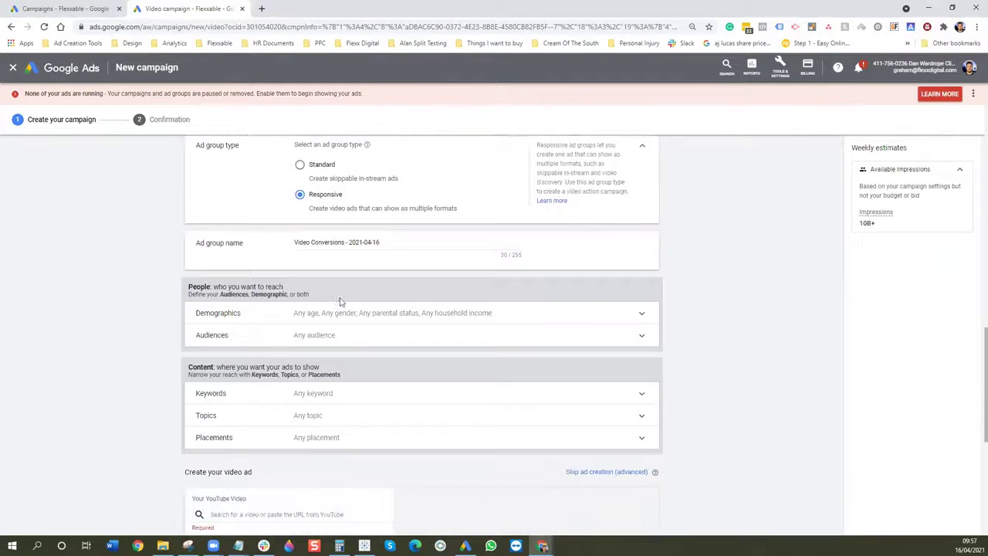
- Add the Marketing custom-intent audience via a 'marketing' search, with Audience expansion unticked
{"action": "left_click", "coordinate": [324, 338]}
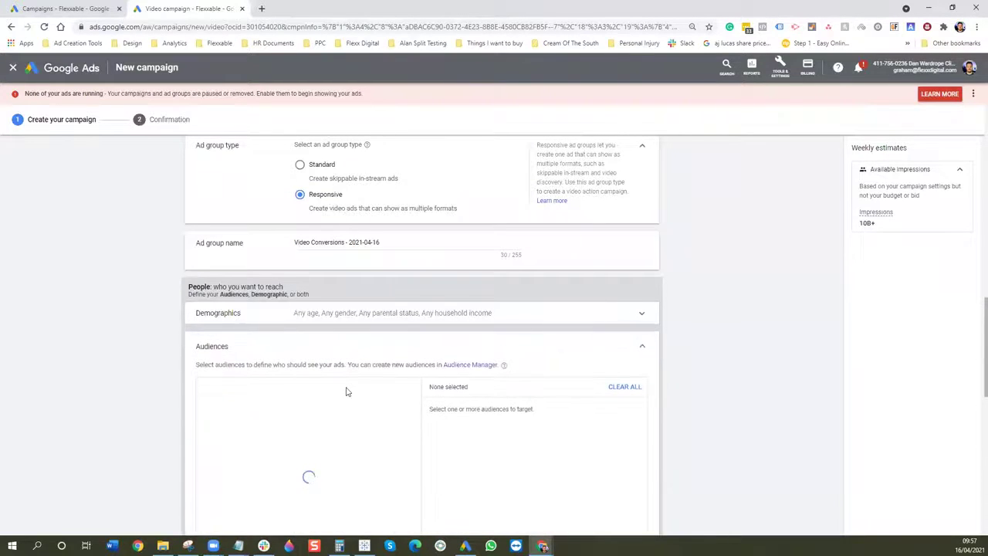
{"action": "scroll", "coordinate": [620, 392], "scroll_direction": "down", "scroll_amount": 2}
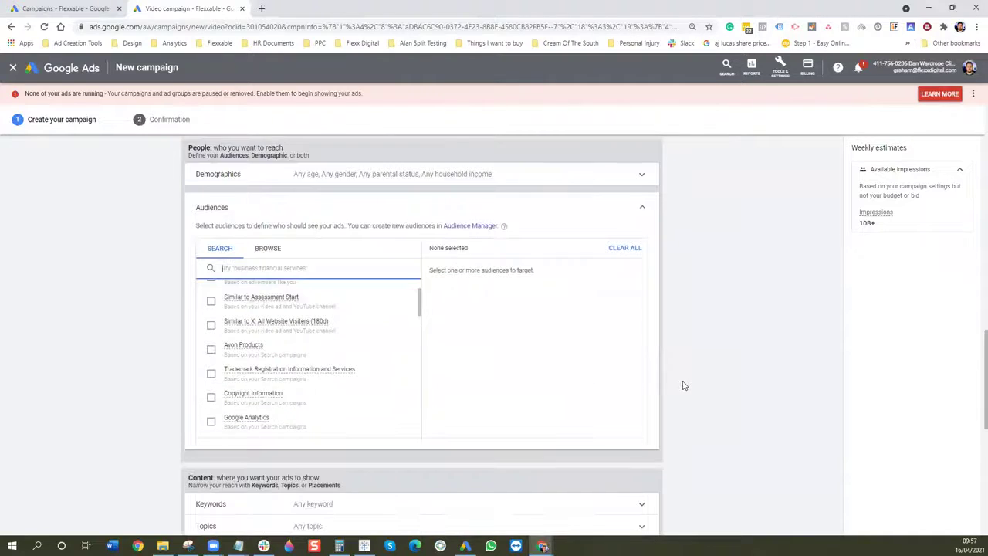
{"action": "scroll", "coordinate": [186, 309], "scroll_direction": "up", "scroll_amount": 2}
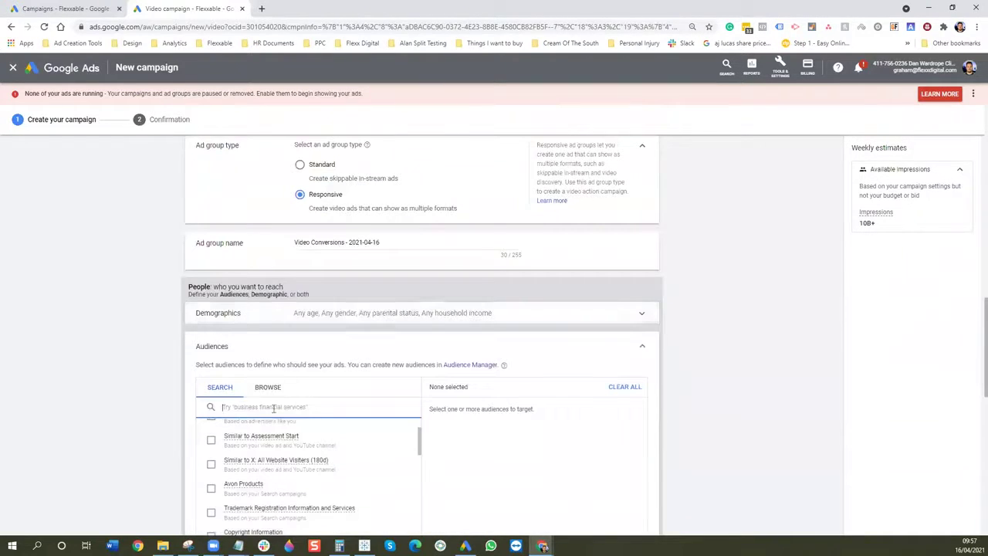
{"action": "type", "text": "marketing"}
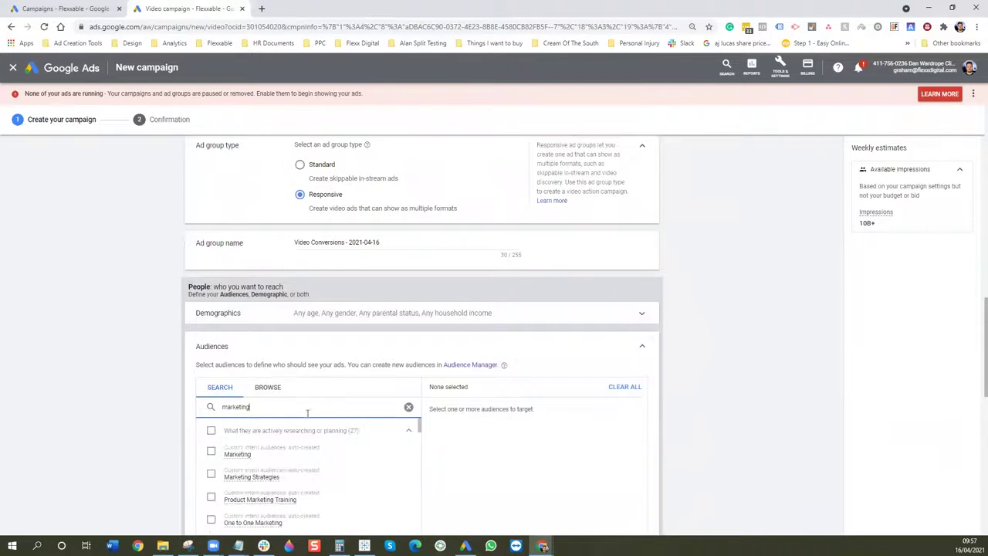
{"action": "left_click", "coordinate": [211, 453]}
{"action": "scroll", "coordinate": [710, 400], "scroll_direction": "down", "scroll_amount": 2}
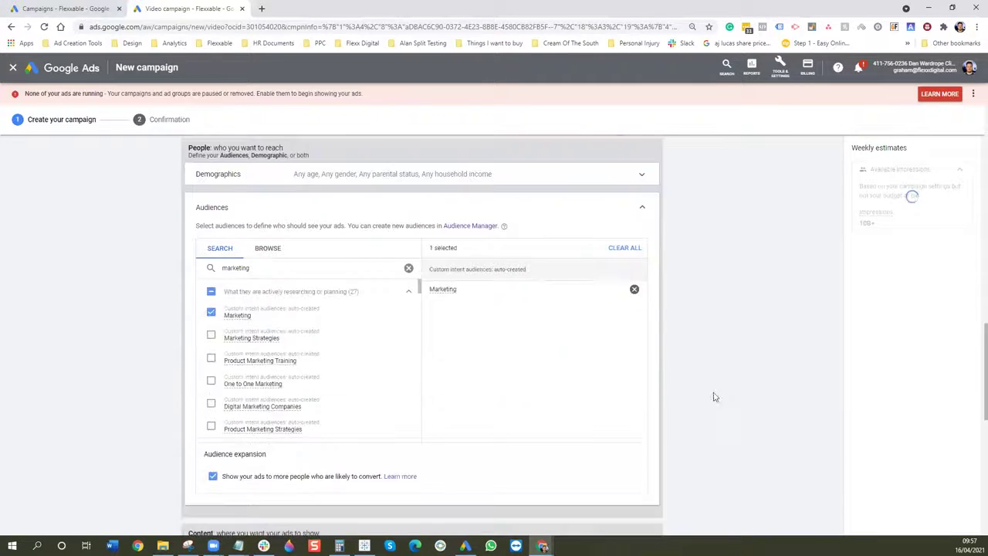
{"action": "scroll", "coordinate": [484, 395], "scroll_direction": "down", "scroll_amount": 1}
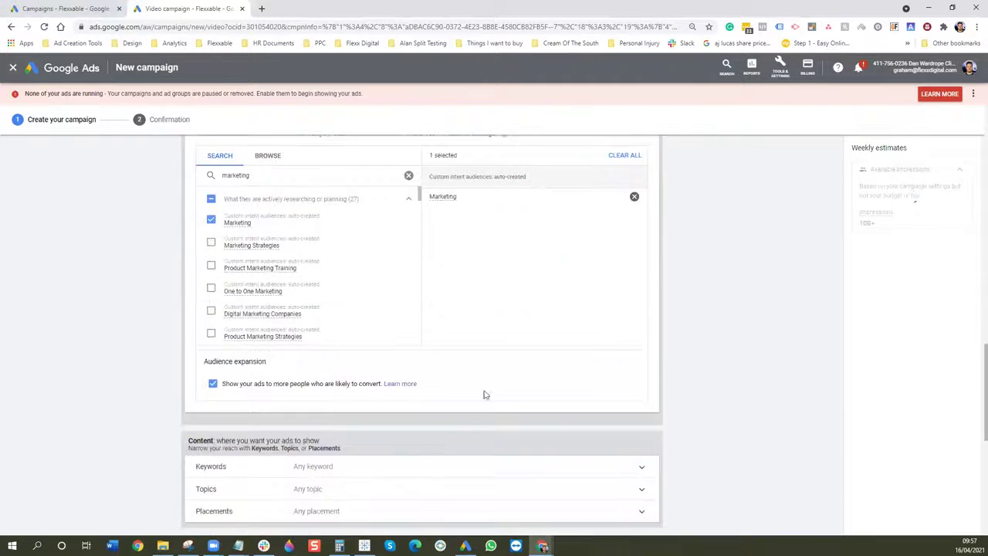
{"action": "left_click", "coordinate": [213, 384]}
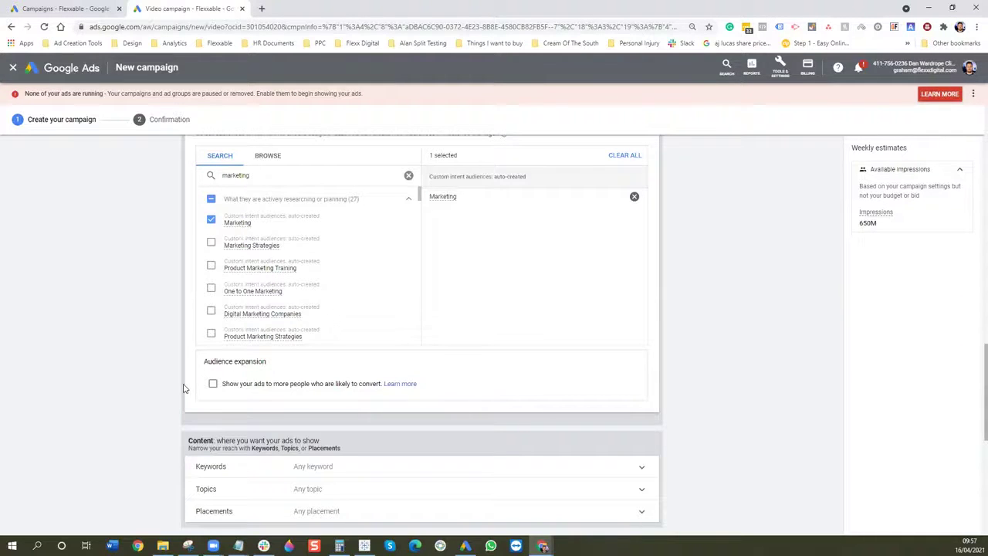
{"action": "scroll", "coordinate": [251, 360], "scroll_direction": "up", "scroll_amount": 2}
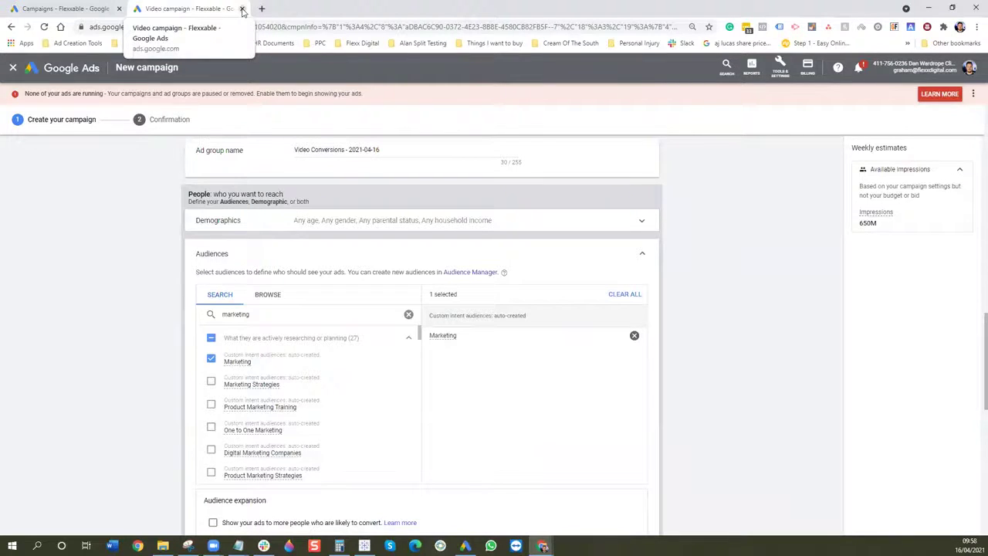
- Leave the unfinished campaign and view the WAR-Flexxable VSL | UK | MEN | ROM £20 campaign's audiences
{"action": "left_click", "coordinate": [242, 8]}
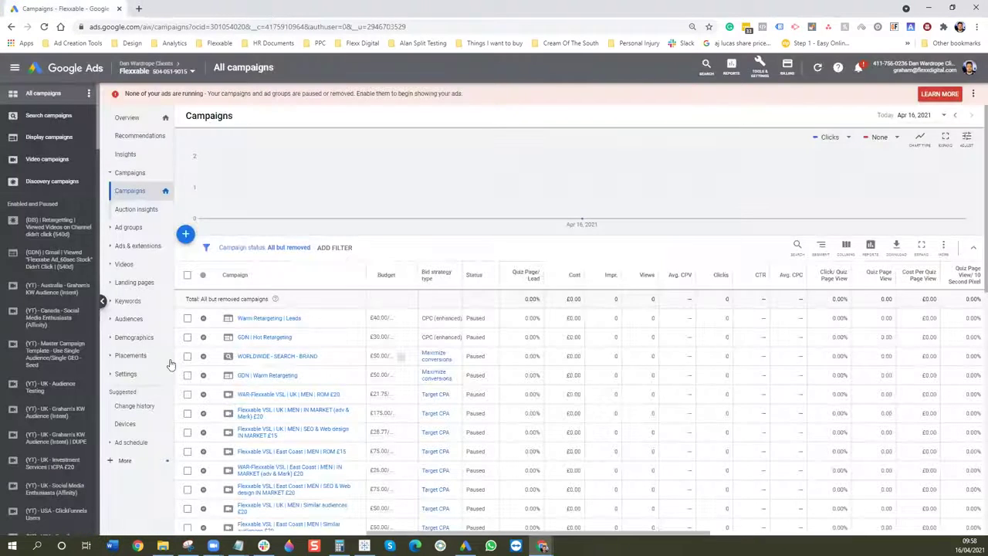
{"action": "left_click", "coordinate": [272, 395]}
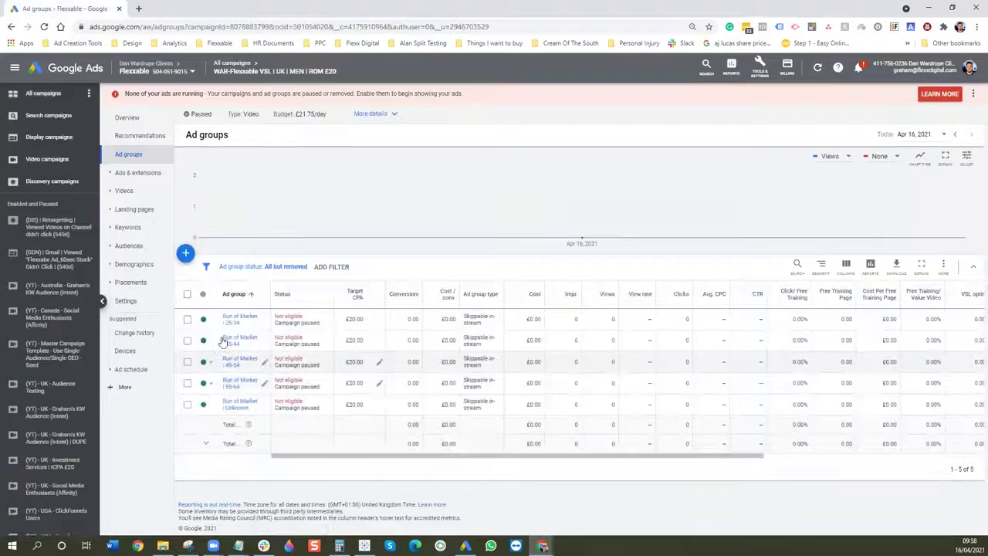
{"action": "left_click", "coordinate": [128, 247]}
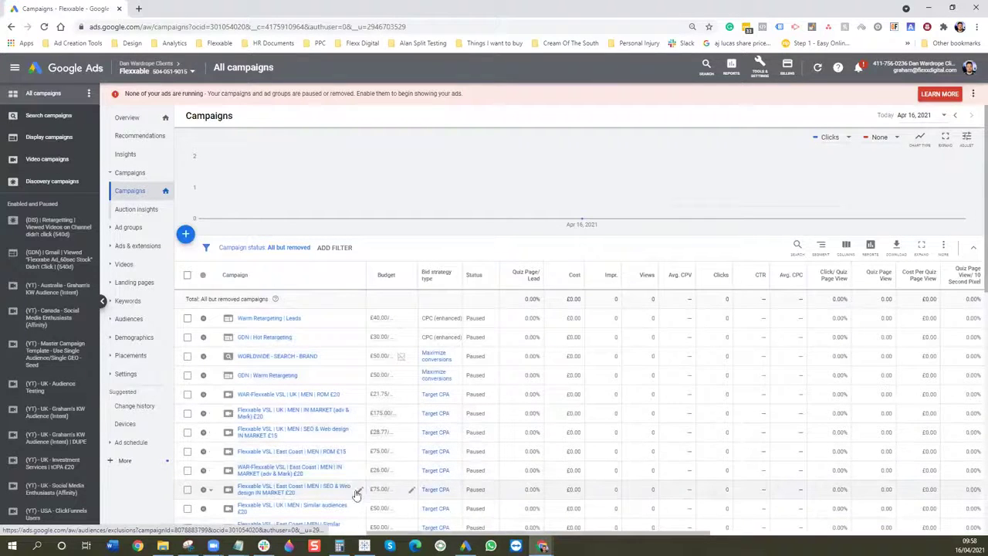
- Open the Flexxable VSL | UK (CUSTOM AFFINITY SEM RUSH) £30 campaign's audiences report
{"action": "scroll", "coordinate": [316, 486], "scroll_direction": "down", "scroll_amount": 1}
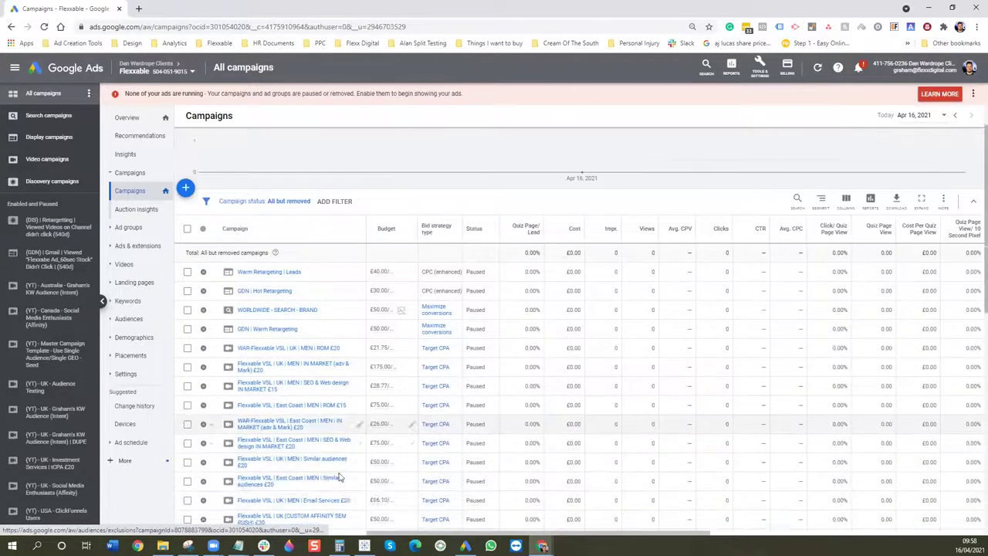
{"action": "scroll", "coordinate": [339, 474], "scroll_direction": "down", "scroll_amount": 1}
{"action": "scroll", "coordinate": [356, 470], "scroll_direction": "down", "scroll_amount": 1}
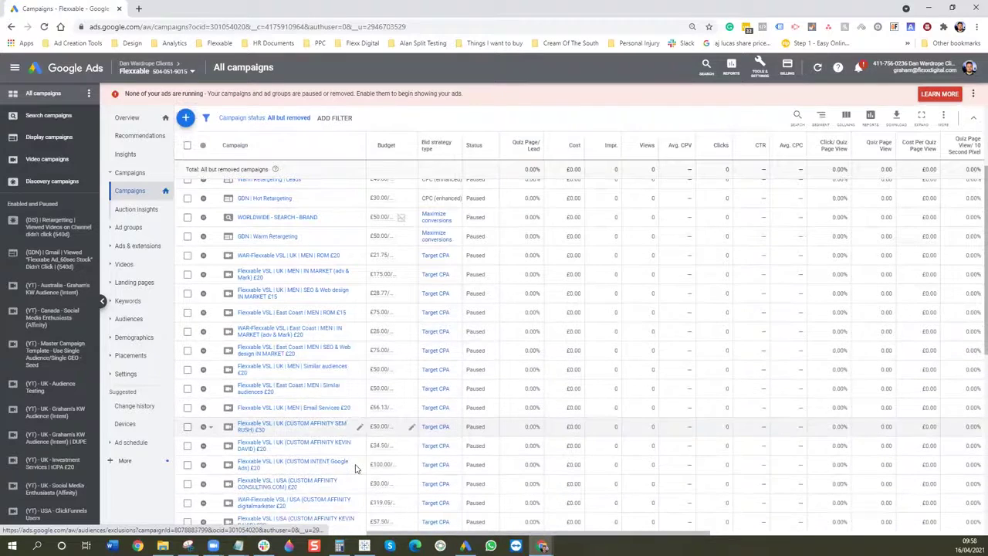
{"action": "left_click", "coordinate": [265, 426]}
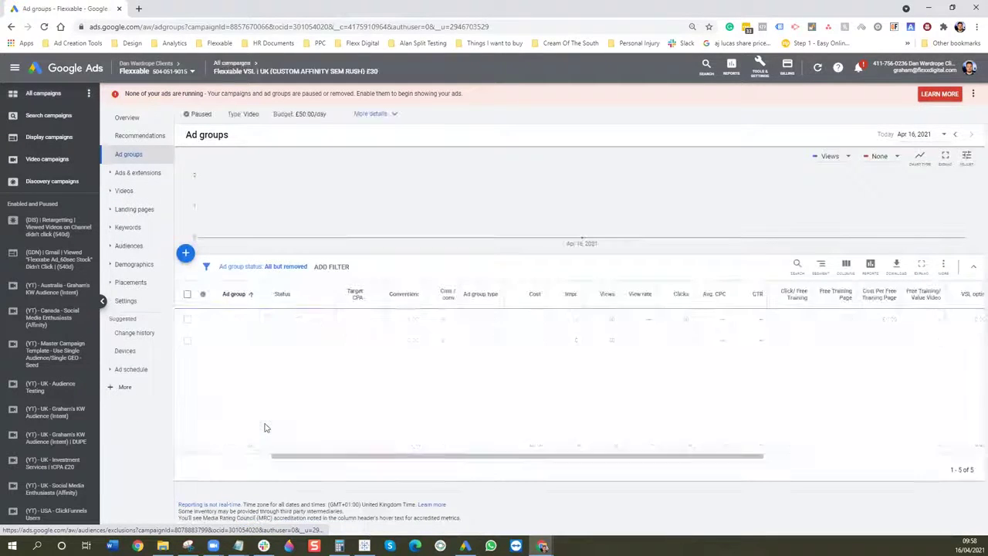
{"action": "left_click", "coordinate": [128, 245]}
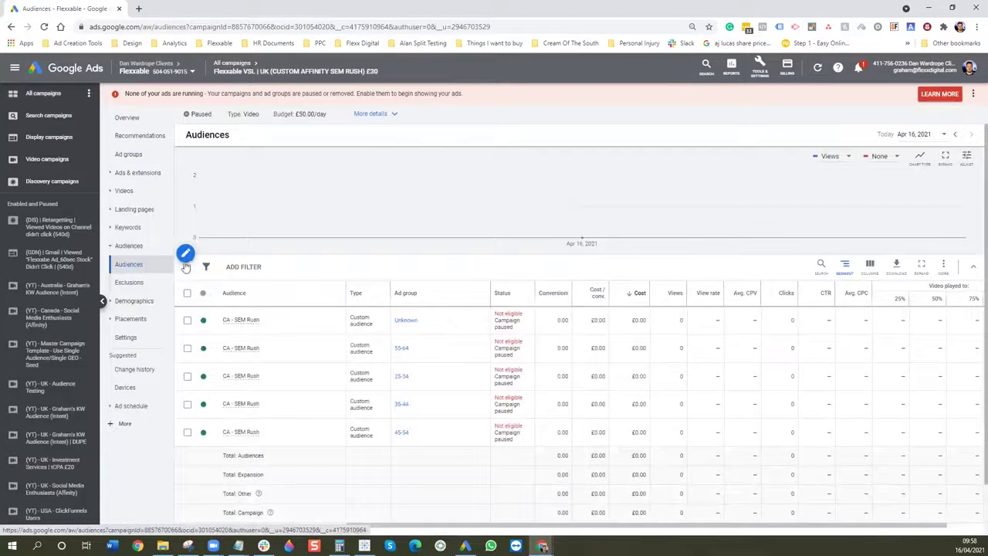
- Edit audiences for the 25-34 ad group, confirm Audience expansion is off, then go to Ad groups
{"action": "left_click", "coordinate": [186, 255]}
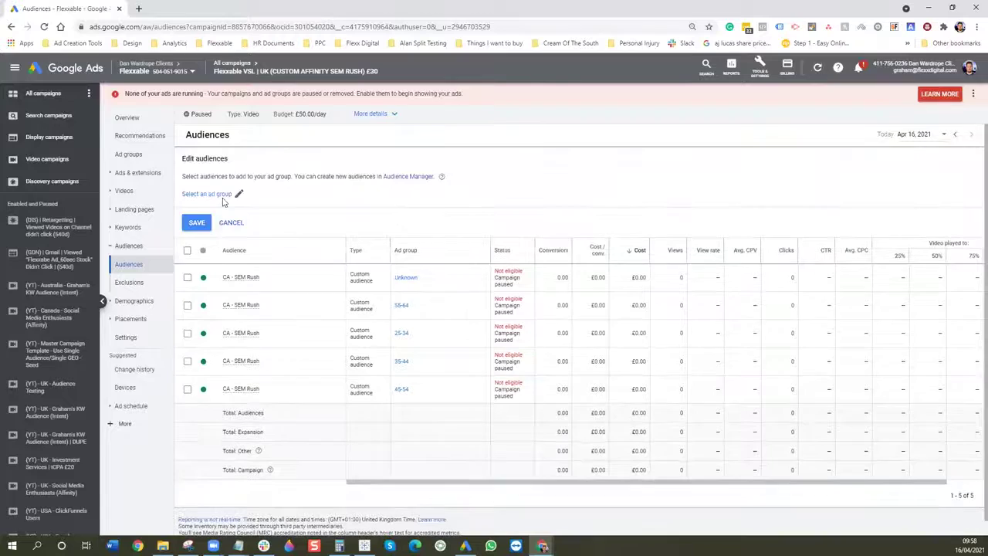
{"action": "left_click", "coordinate": [221, 196]}
{"action": "left_click", "coordinate": [453, 277]}
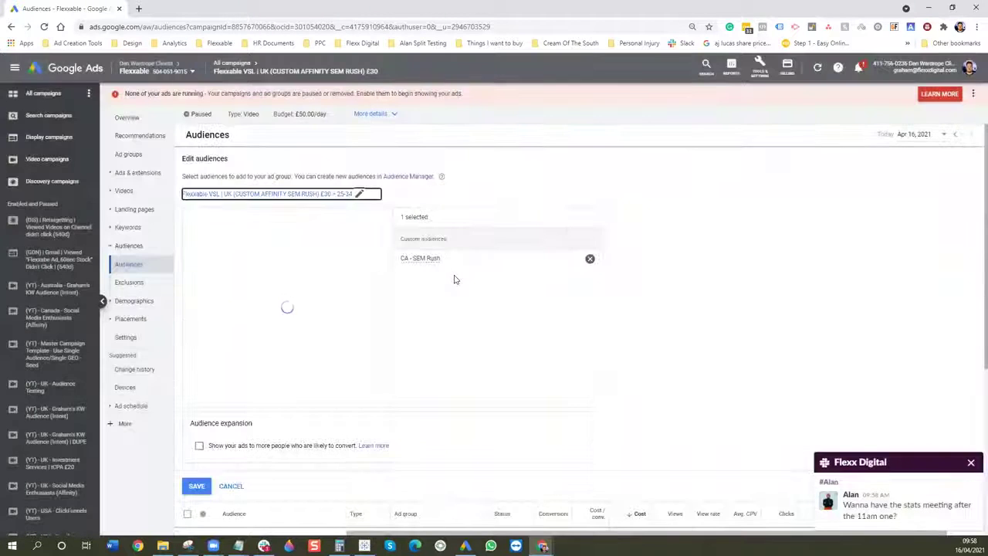
{"action": "left_click", "coordinate": [970, 464]}
{"action": "scroll", "coordinate": [283, 376], "scroll_direction": "down", "scroll_amount": 3}
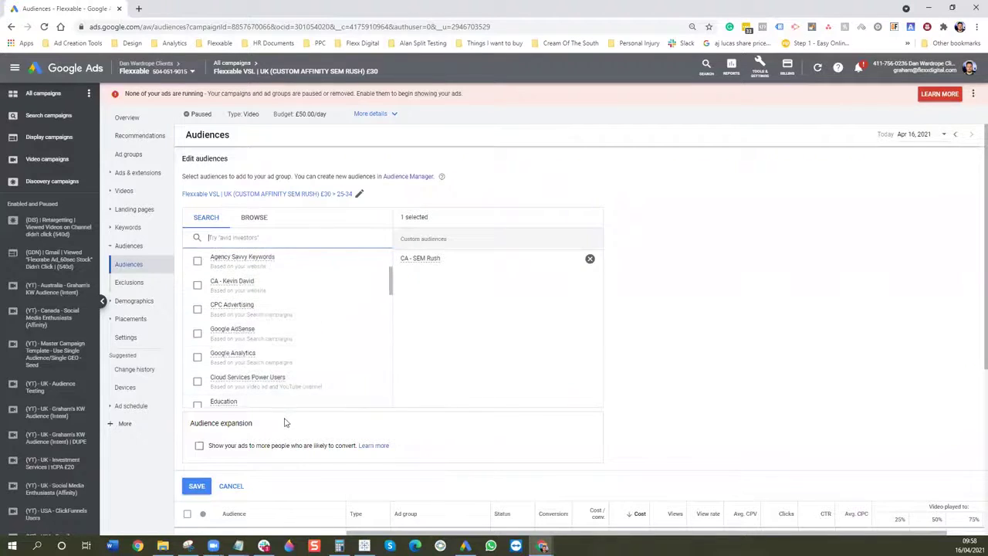
{"action": "scroll", "coordinate": [297, 368], "scroll_direction": "up", "scroll_amount": 3}
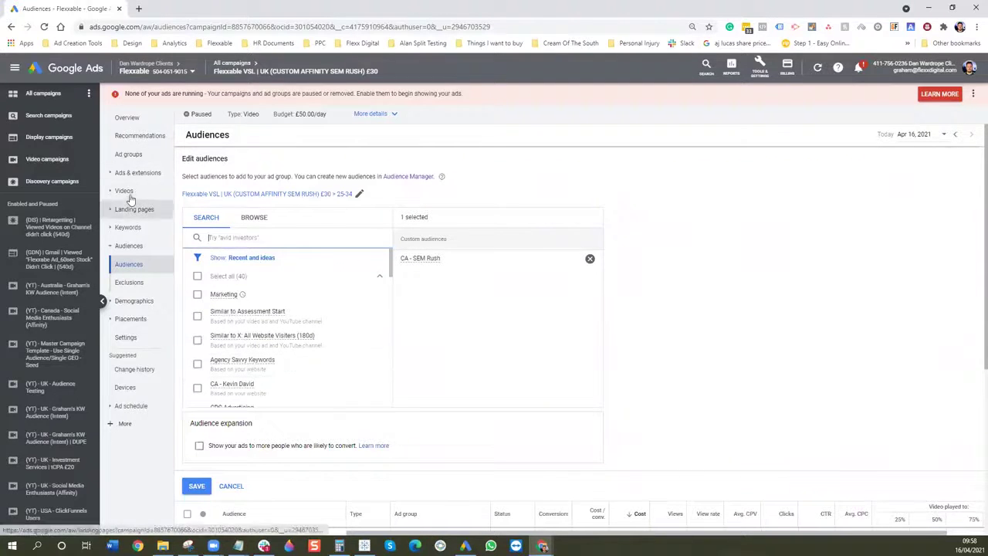
{"action": "left_click", "coordinate": [142, 154]}
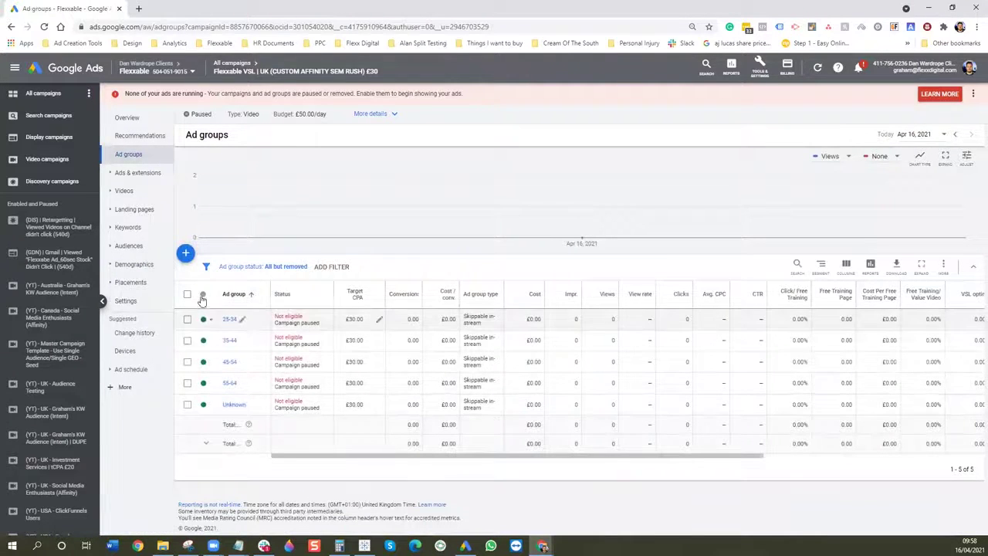
- Reopen the 25-34 ad group's audience settings for another check, then return to Ad groups
{"action": "left_click", "coordinate": [127, 246]}
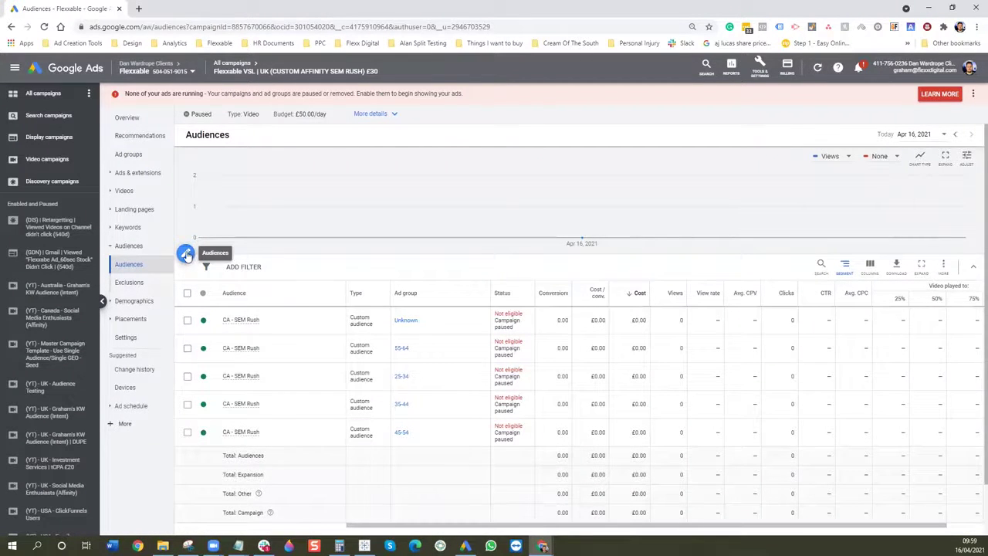
{"action": "left_click", "coordinate": [186, 255]}
{"action": "left_click", "coordinate": [209, 193]}
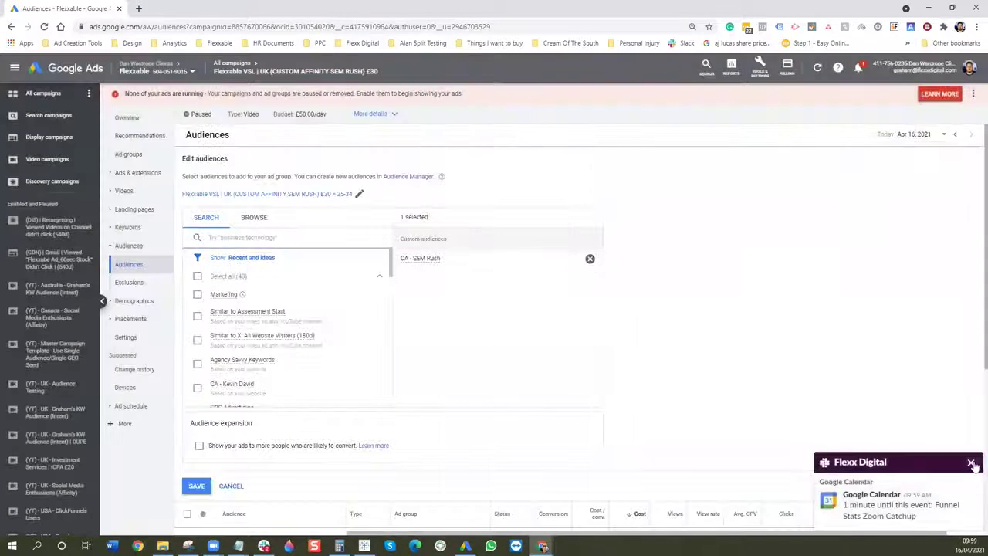
{"action": "left_click", "coordinate": [971, 461]}
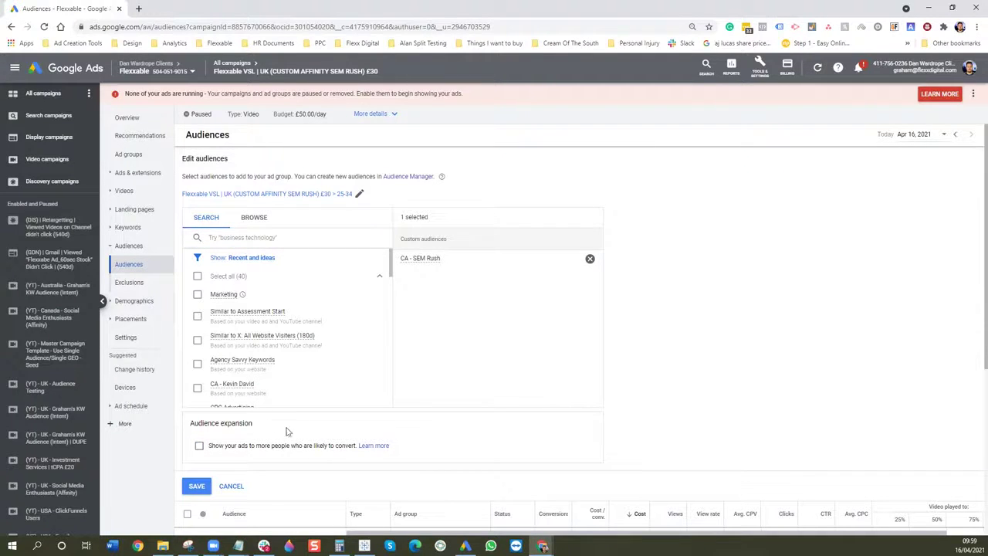
{"action": "left_click", "coordinate": [131, 155]}
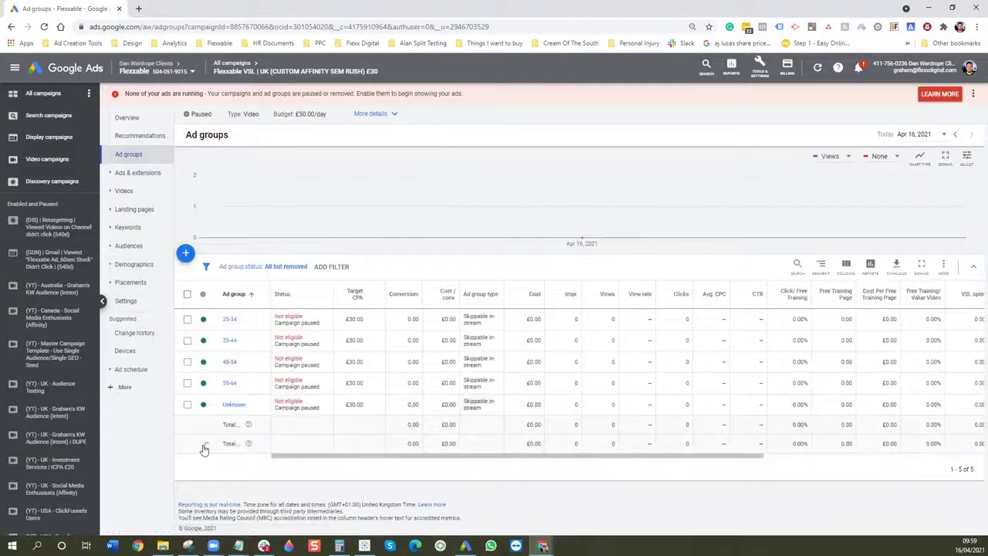
- Set the date range to All time and open the (GDN) | Gmail campaign by searching 'gmail'
{"action": "left_click", "coordinate": [922, 137]}
{"action": "left_click", "coordinate": [783, 296]}
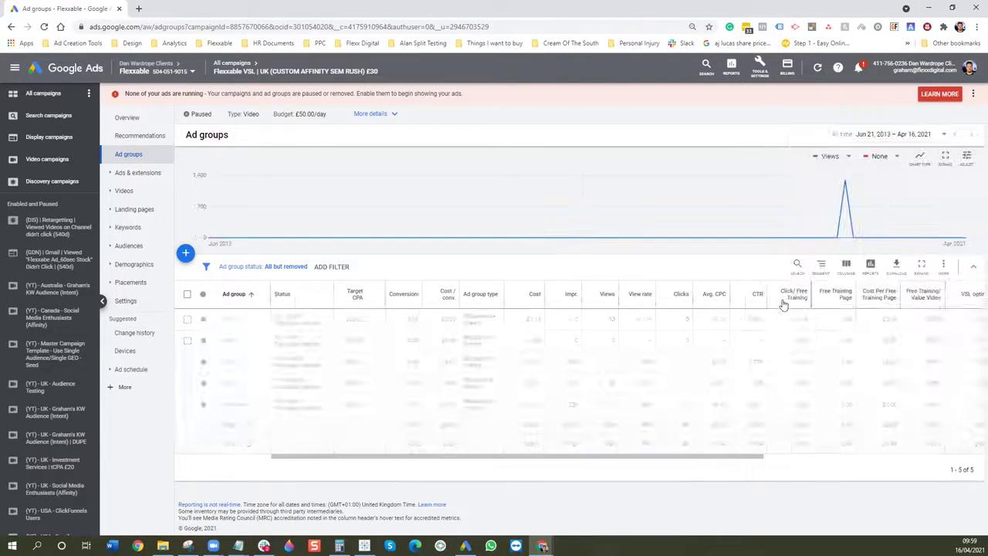
{"action": "left_click", "coordinate": [232, 63]}
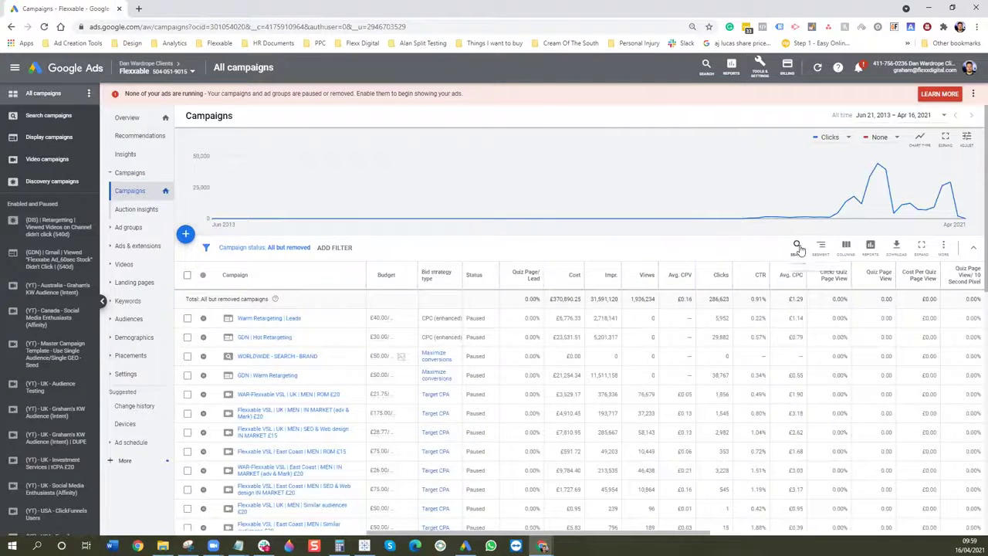
{"action": "left_click", "coordinate": [798, 247]}
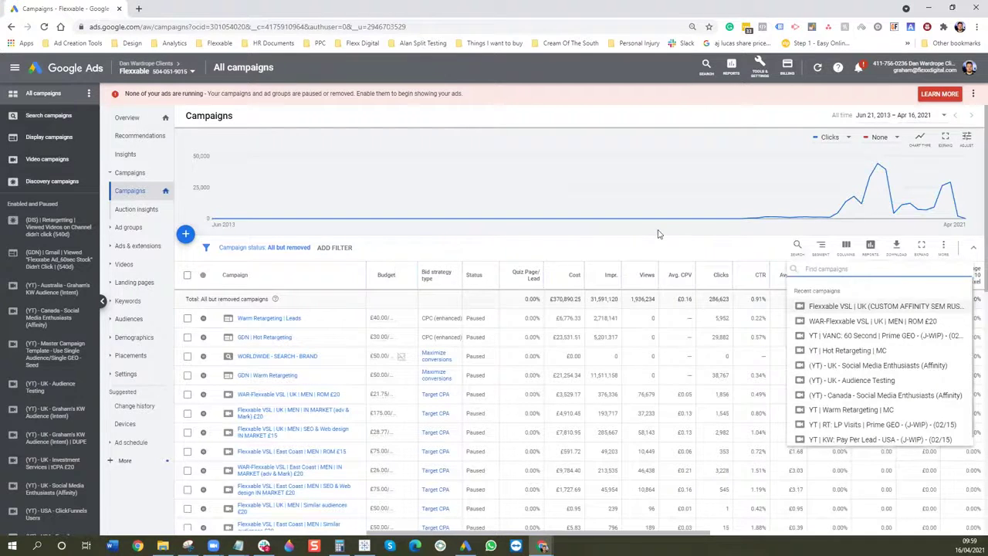
{"action": "type", "text": "gmail"}
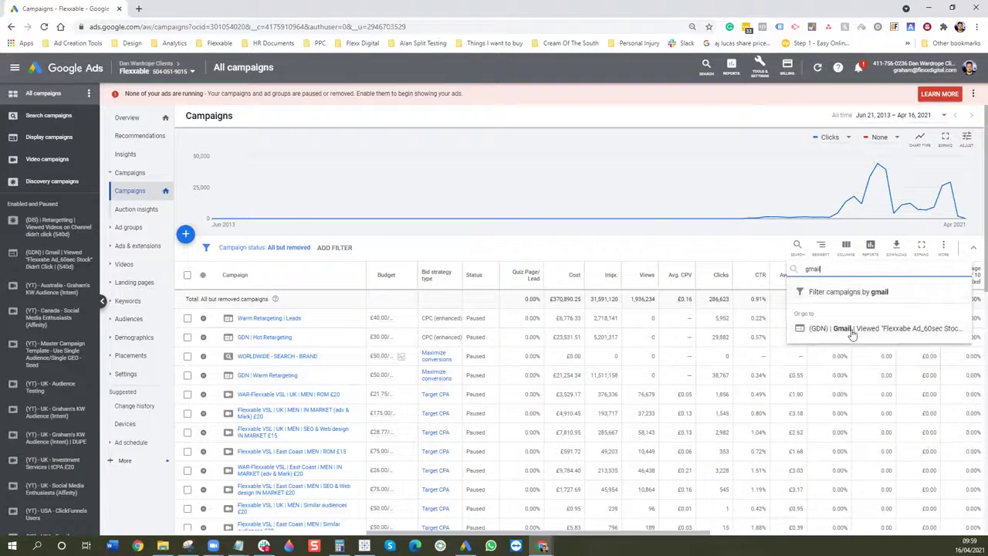
{"action": "left_click", "coordinate": [849, 330]}
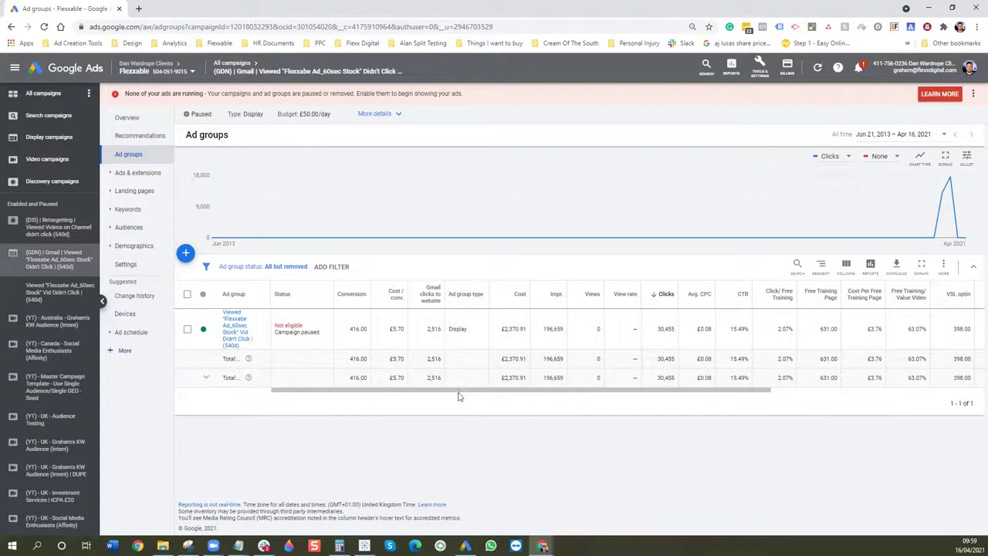
- Show the Gmail campaign's audiences report with its Total: Expansion spend row
{"action": "left_click_drag", "start_coordinate": [450, 390], "coordinate": [822, 428]}
{"action": "left_click", "coordinate": [129, 227]}
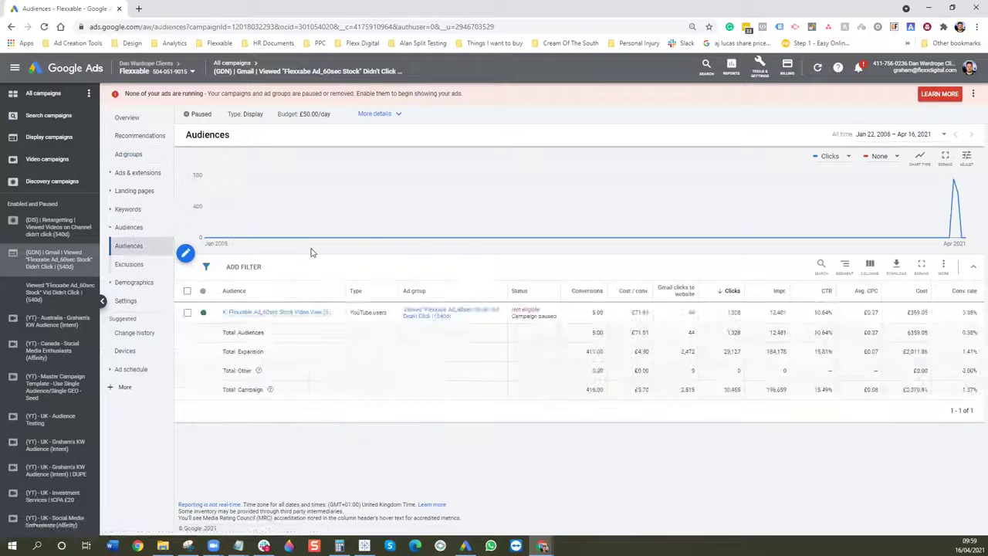